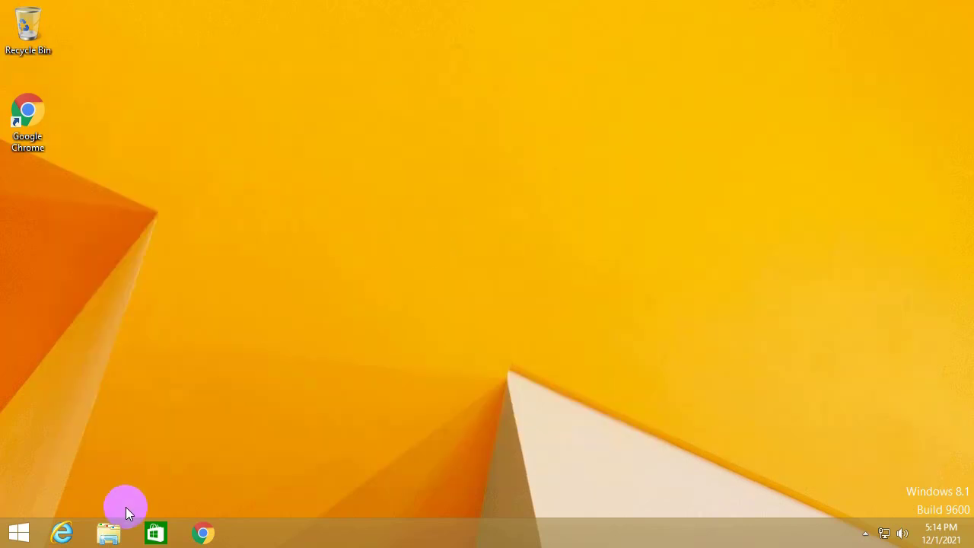
Check the installed Windows edition in This PC's system properties, closing the windows when done.
click(109, 533)
right_click(247, 204)
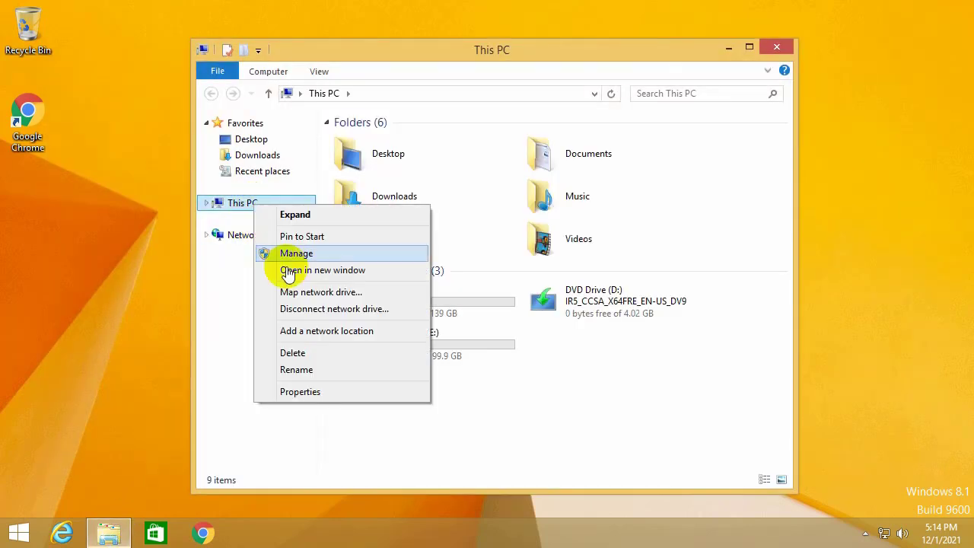
click(307, 392)
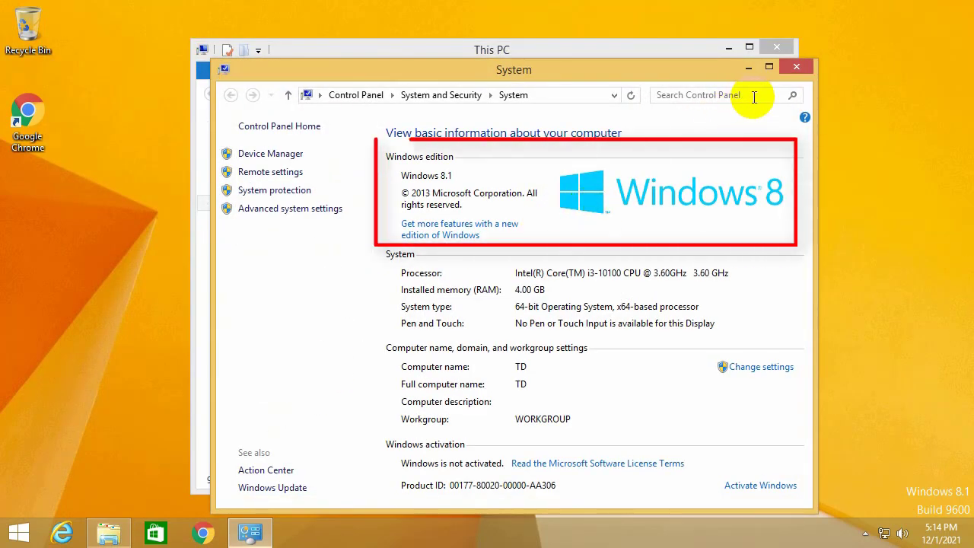
click(797, 67)
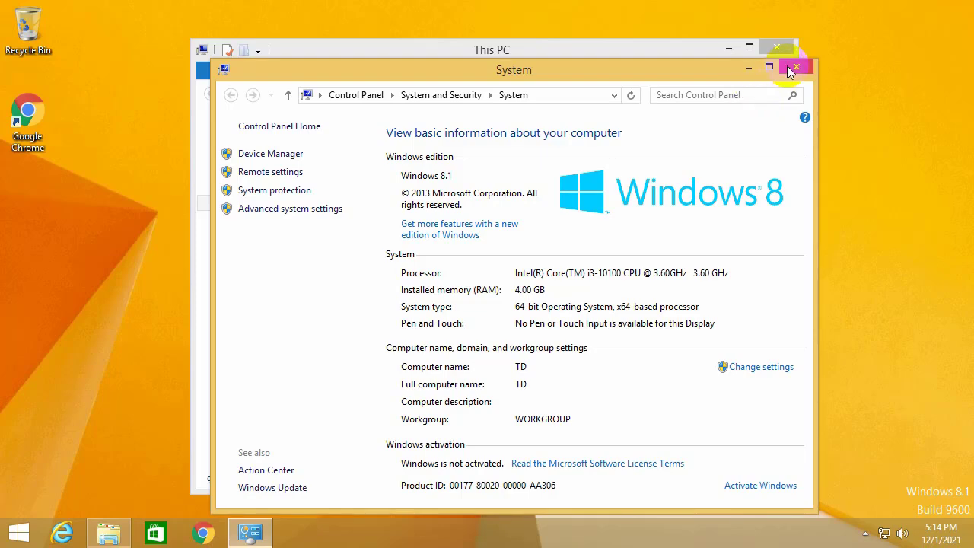
click(777, 47)
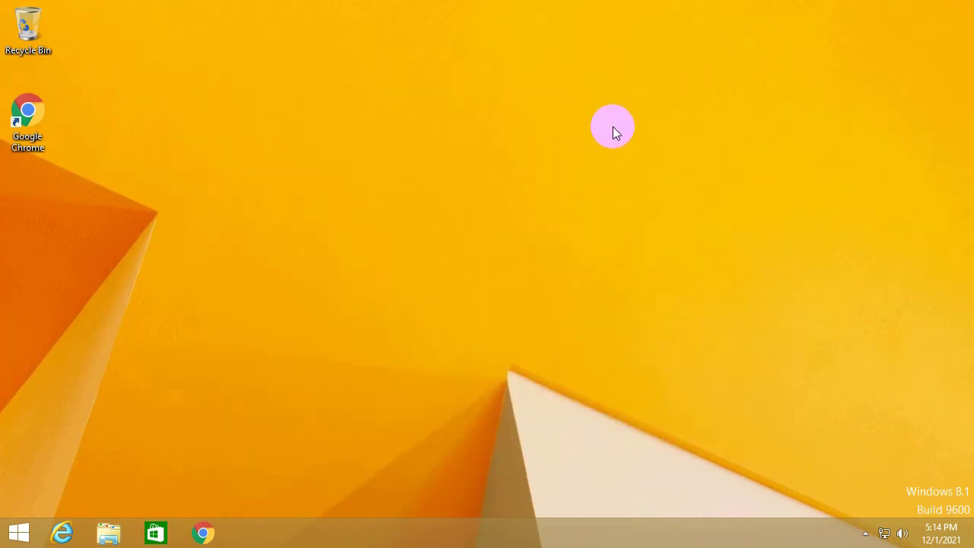
In Google Chrome, search for "download windows 11 iso file" and open Microsoft's Download Windows 11 page.
click(203, 533)
click(376, 319)
text(download windows 11 iso file)
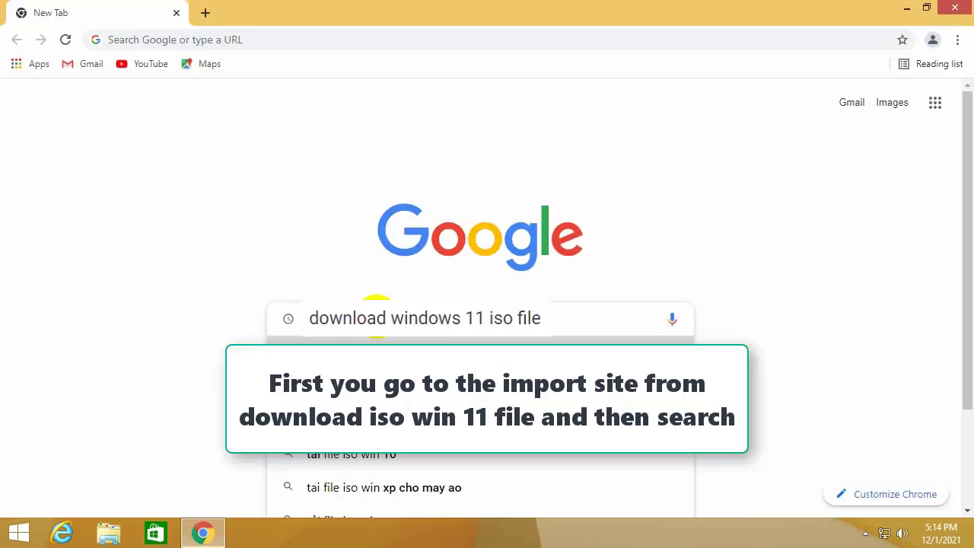
key(Return)
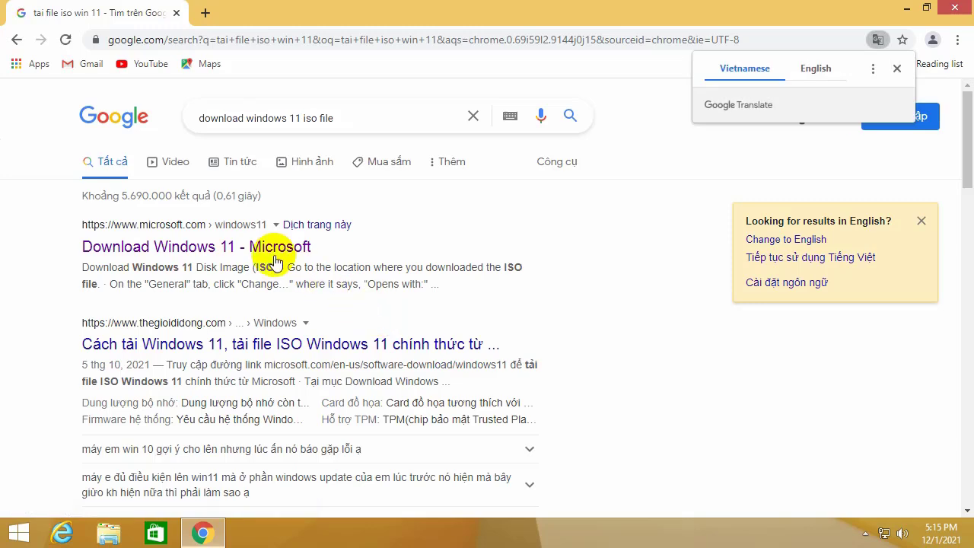
click(280, 248)
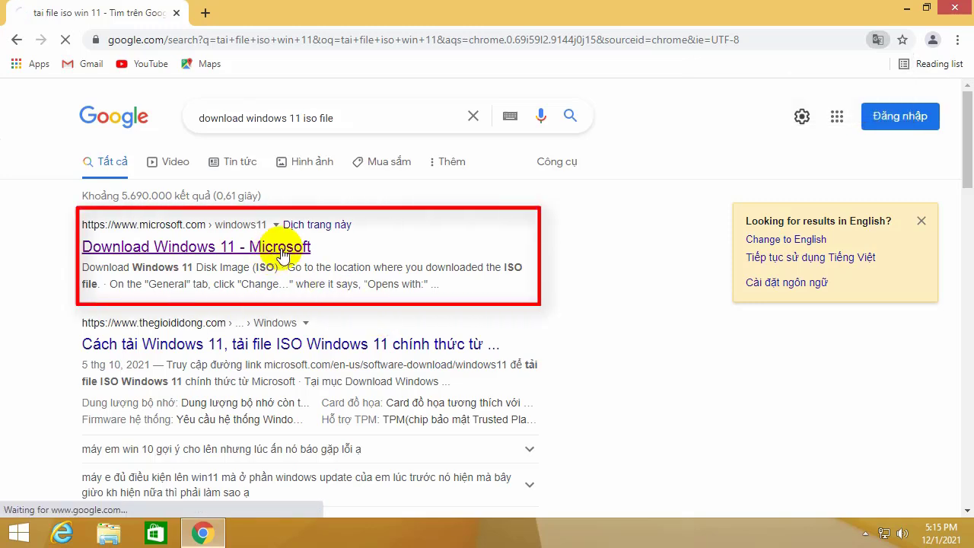
Download the Windows 11 installation media creation tool and run it with permission to make changes, minimizing the browser.
scroll(287, 258, down, 5)
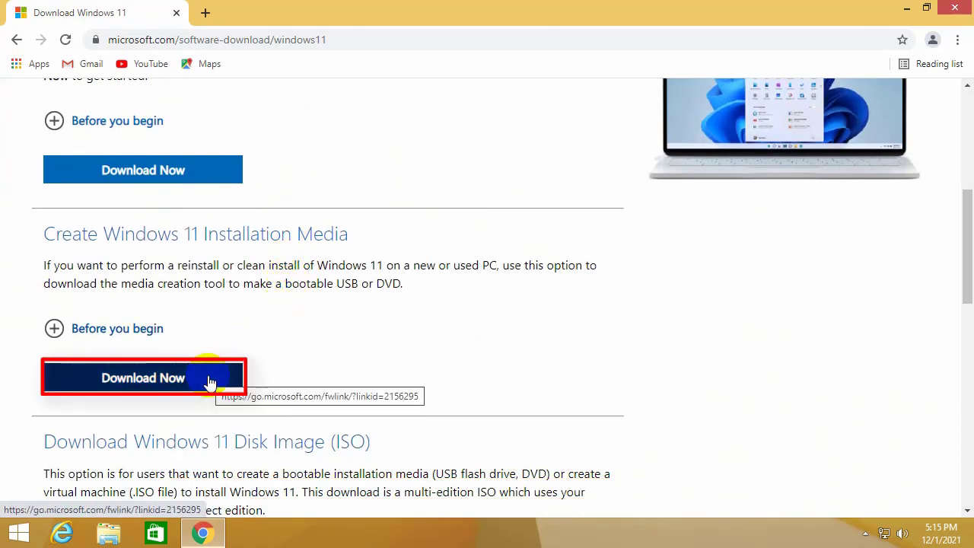
click(210, 382)
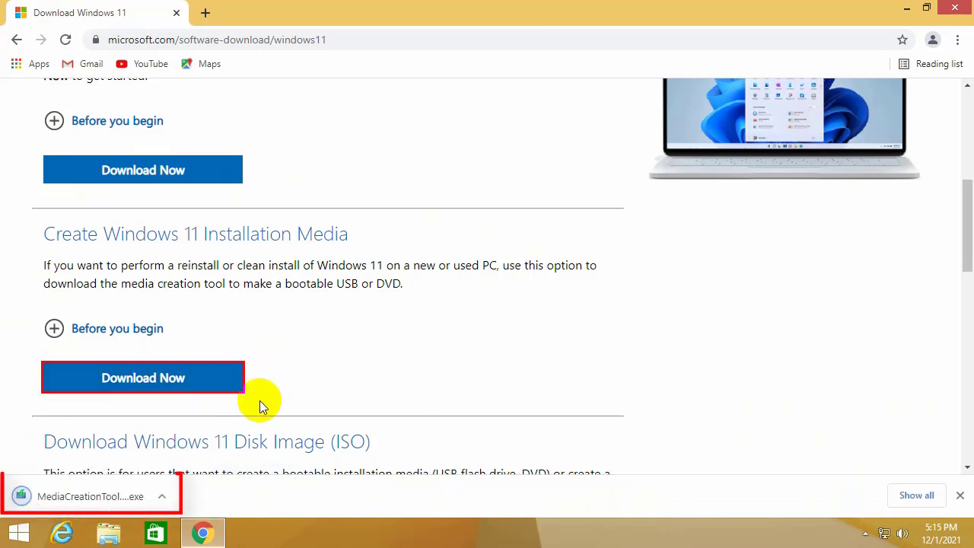
click(136, 498)
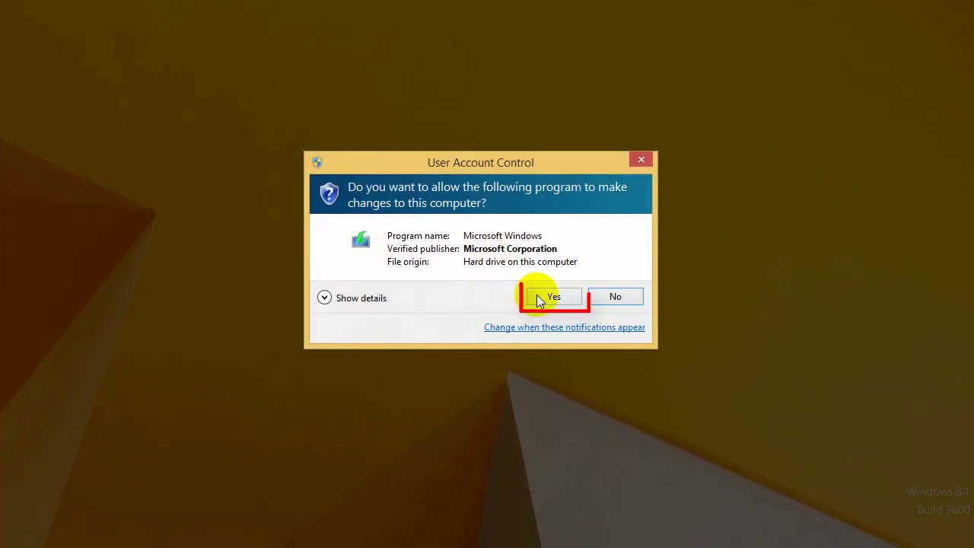
click(539, 300)
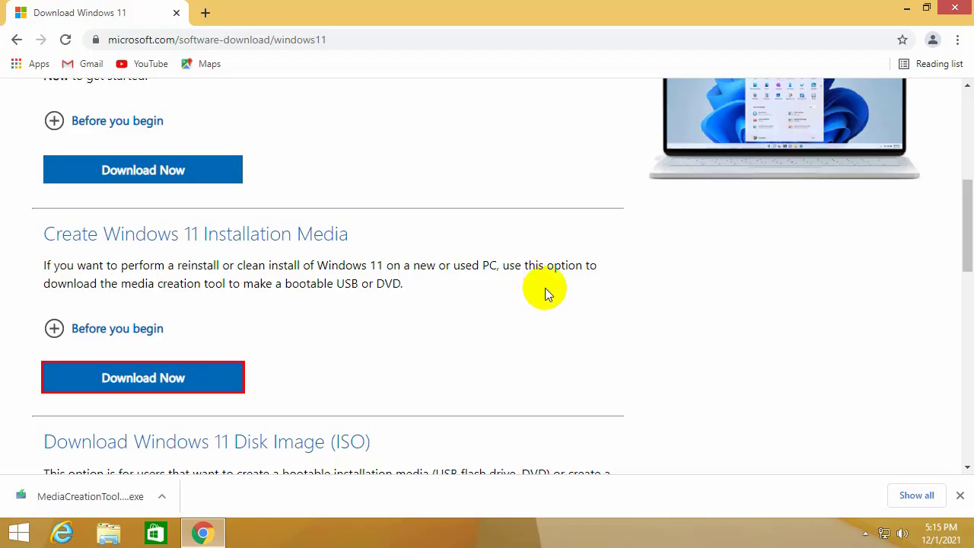
click(901, 9)
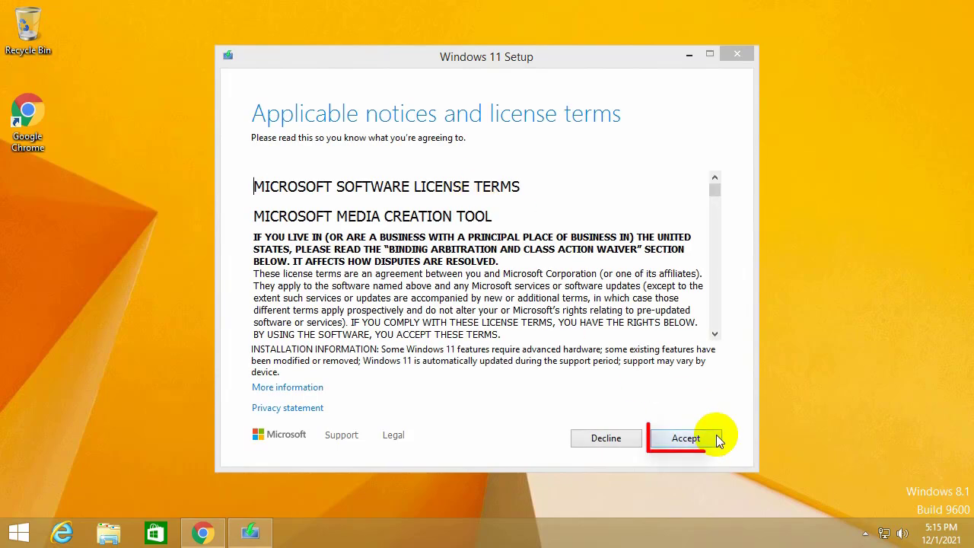
Accept the media creation tool's license terms, keep the recommended language and edition, and choose ISO file as the media.
click(712, 441)
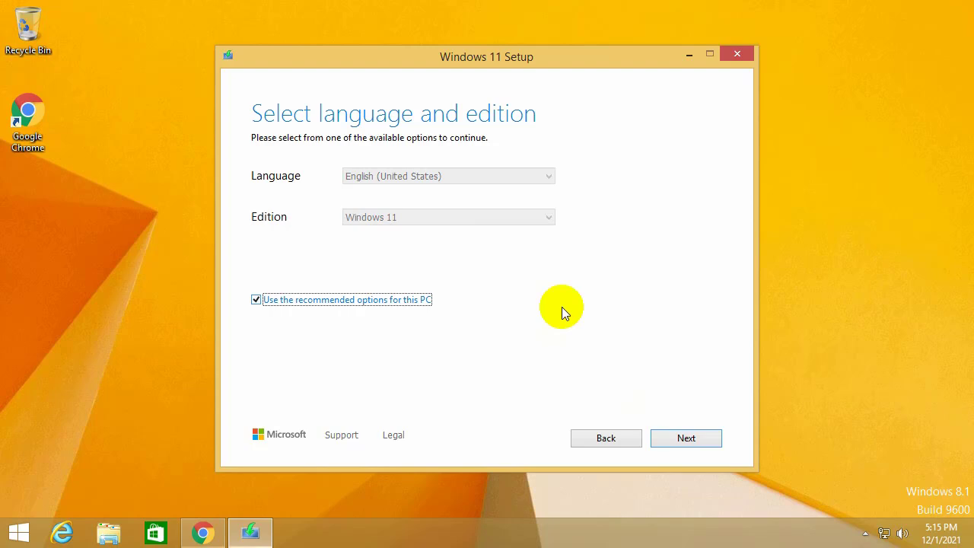
click(687, 438)
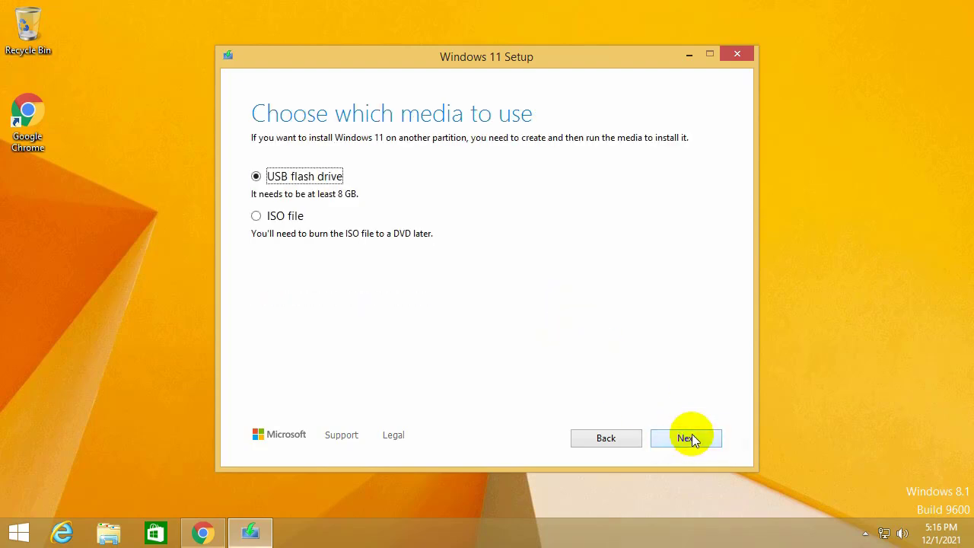
click(255, 217)
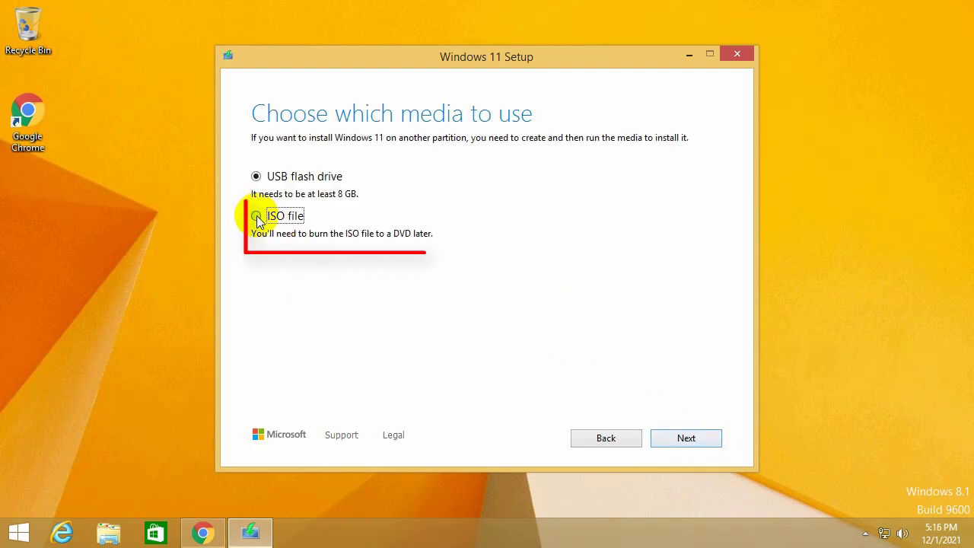
click(687, 438)
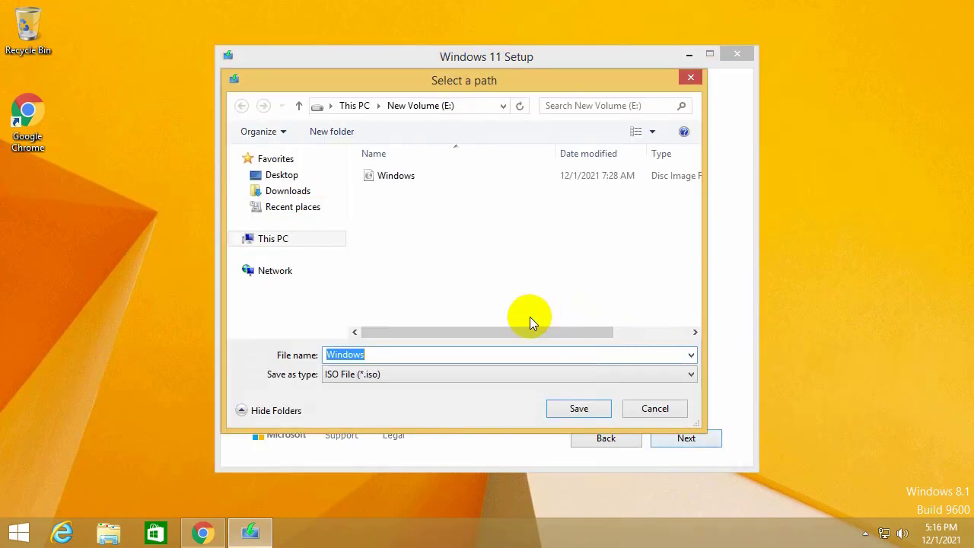
Save the ISO file as "win 11" on the New Volume (E:) drive and finish the media creation tool.
text(win 11)
click(328, 239)
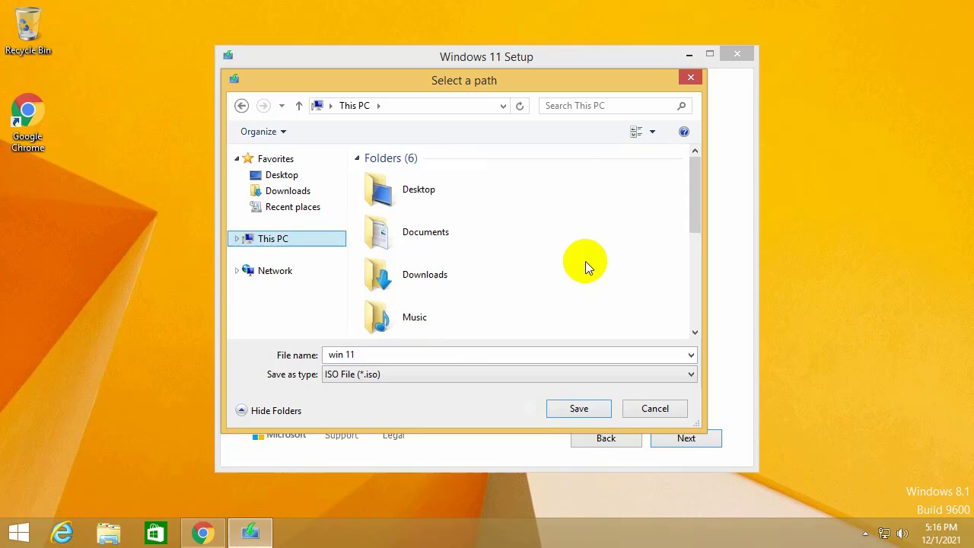
scroll(585, 264, down, 5)
click(515, 320)
click(589, 411)
click(588, 410)
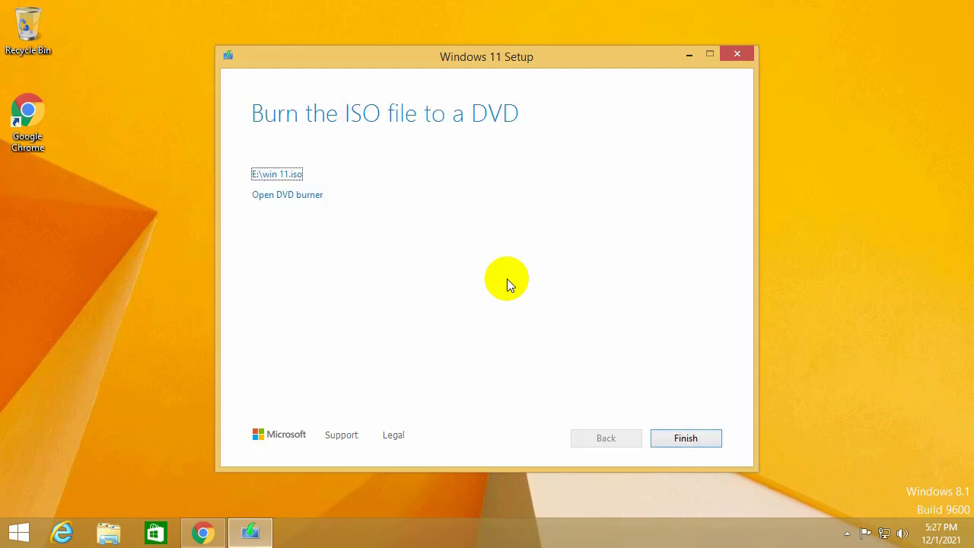
click(682, 439)
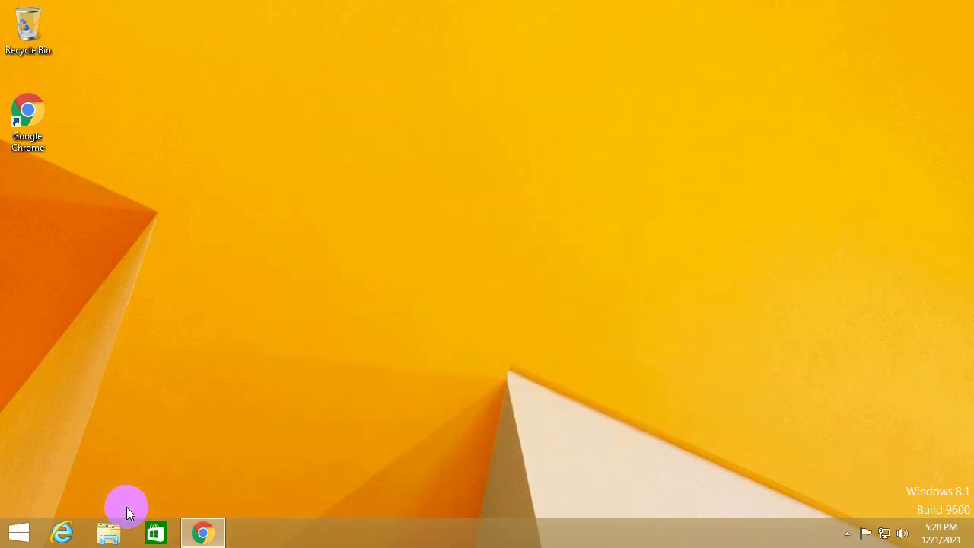
Mount the win 11 image from drive E: and run its setup application with permission to make changes, minimizing the folder window.
click(108, 533)
double_click(396, 343)
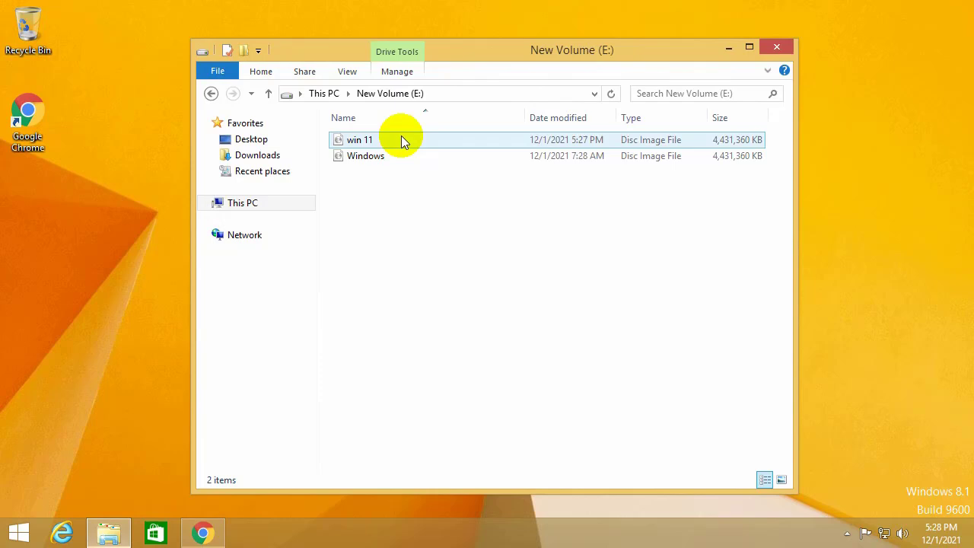
double_click(403, 139)
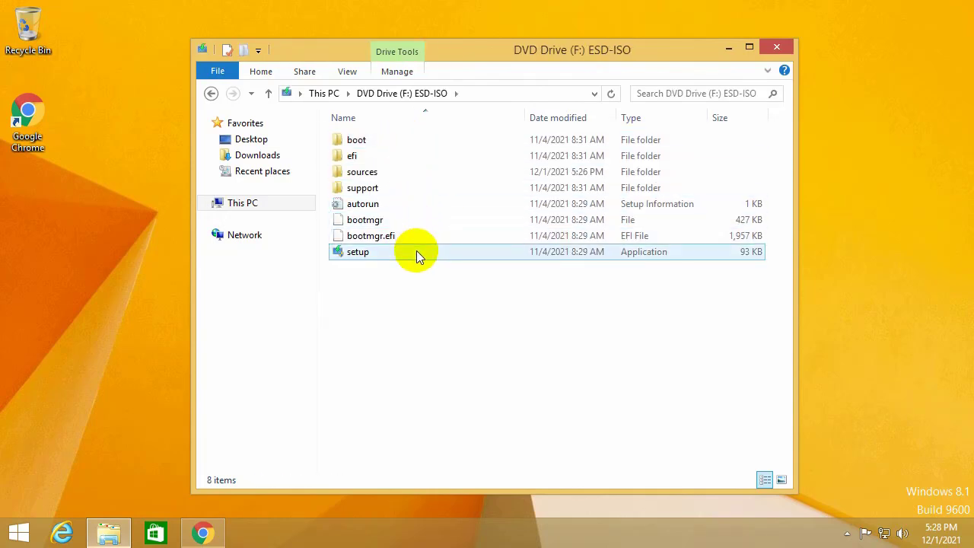
click(418, 258)
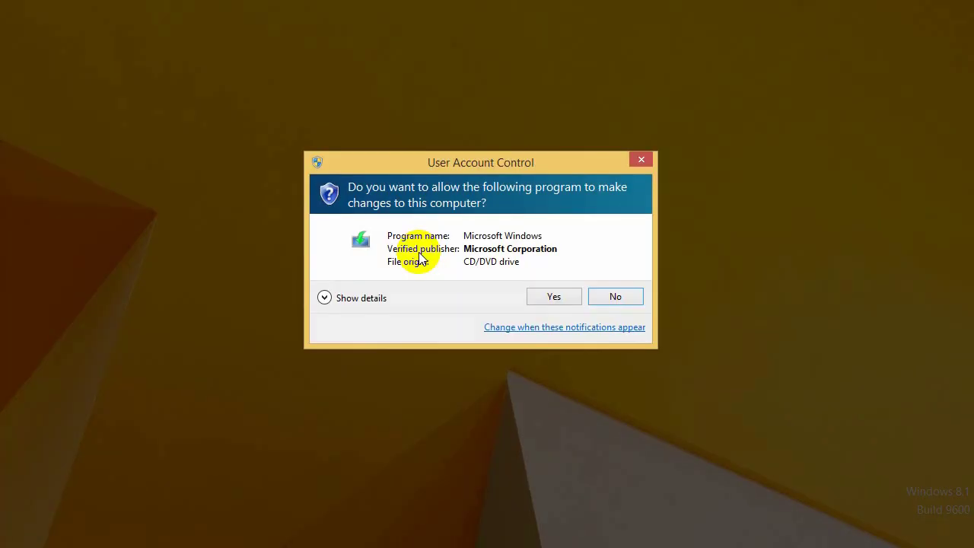
click(553, 297)
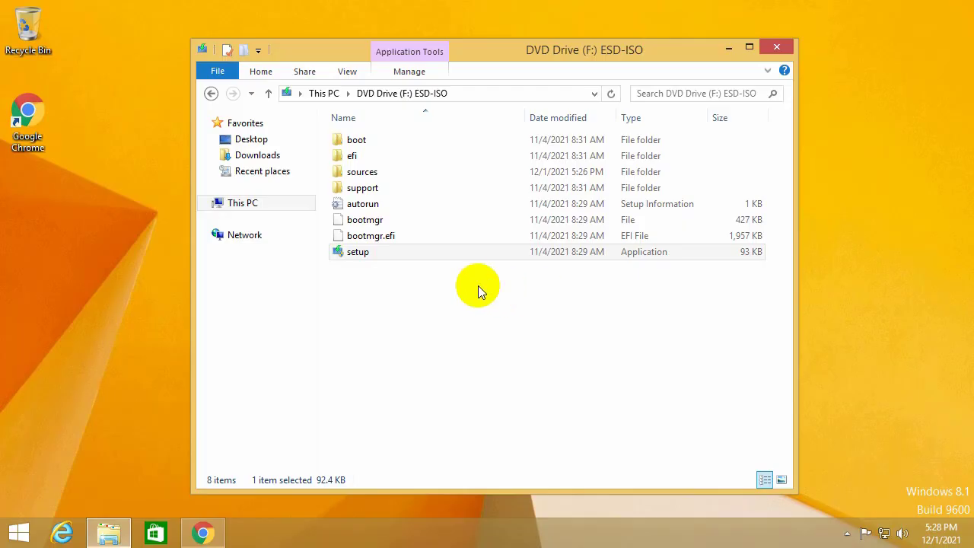
click(731, 41)
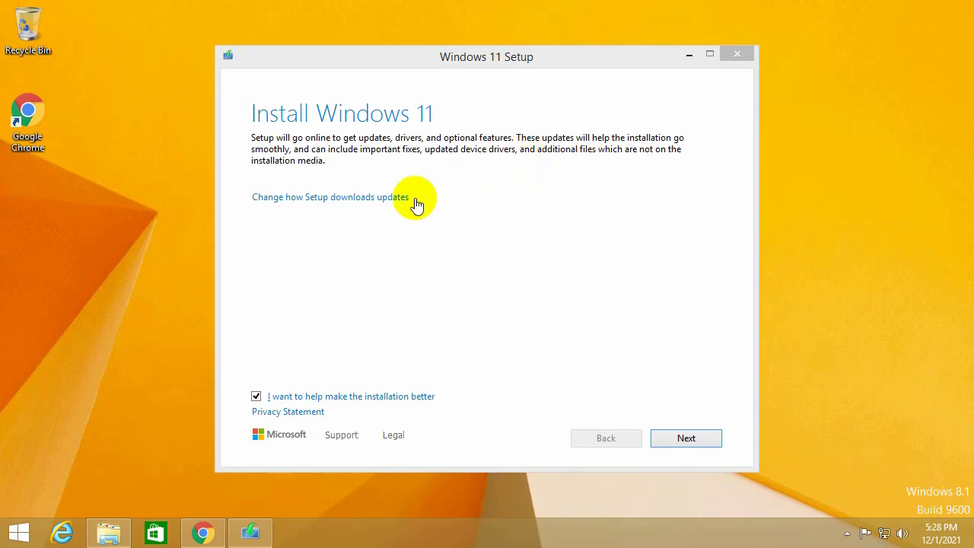
Set Setup's update download option to "Not right now" and accept the Windows 11 license terms.
click(417, 201)
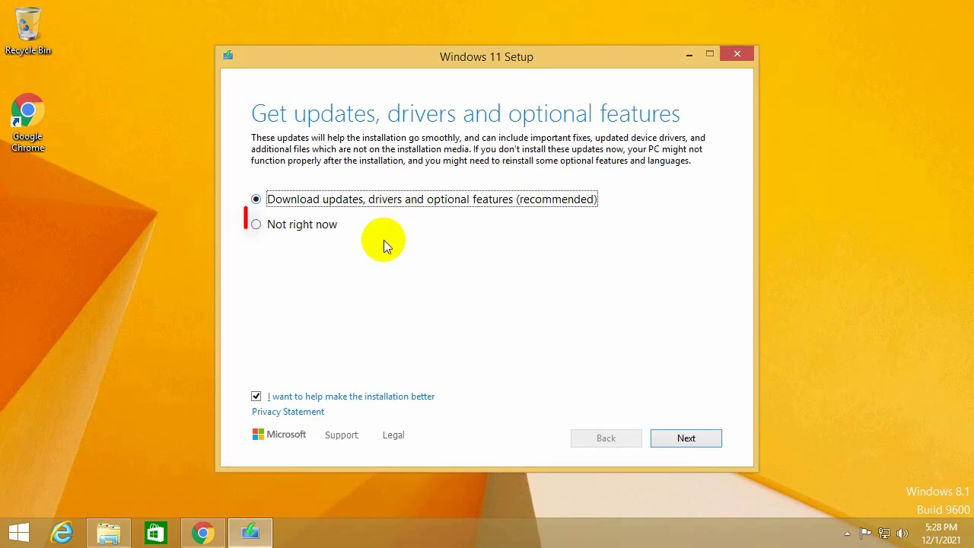
click(256, 225)
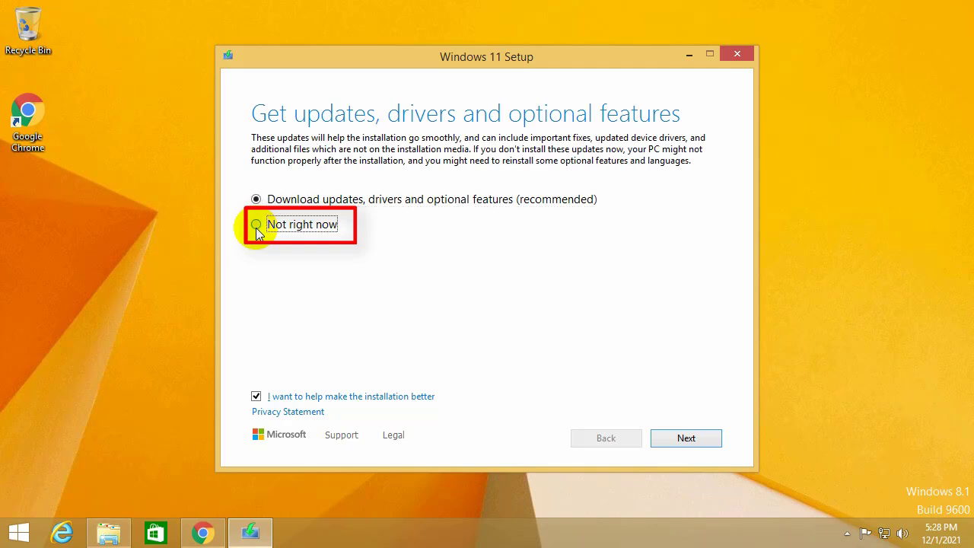
click(686, 439)
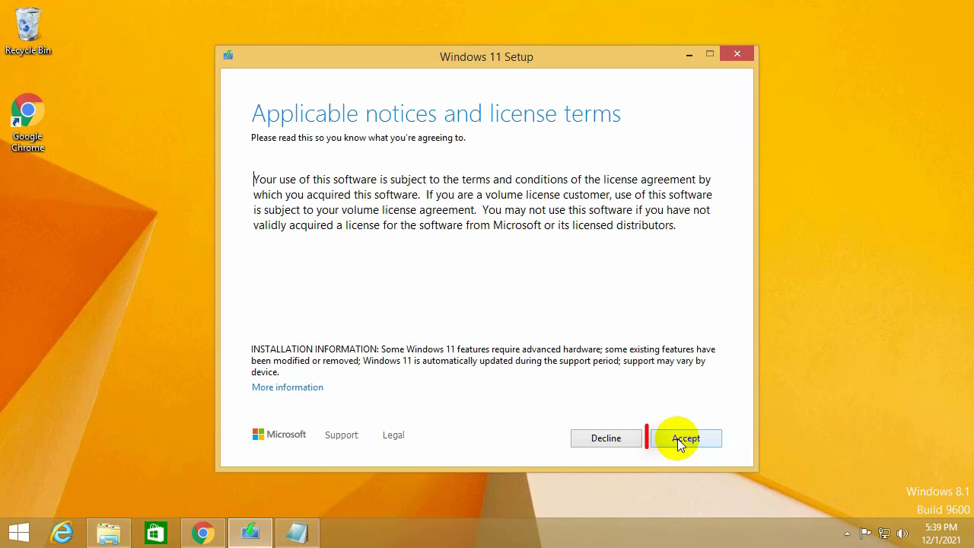
click(680, 443)
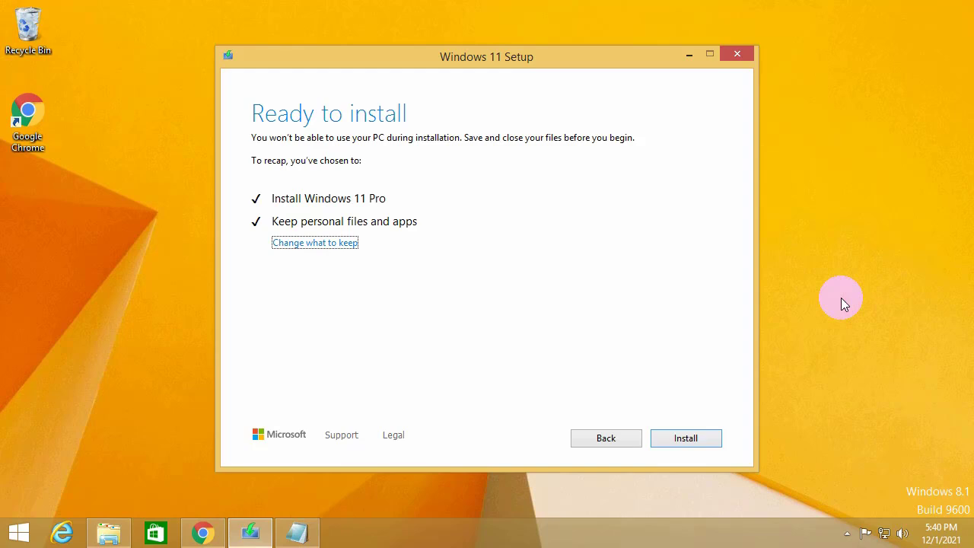
Choose to keep personal files and apps and start the Windows 11 installation.
click(343, 244)
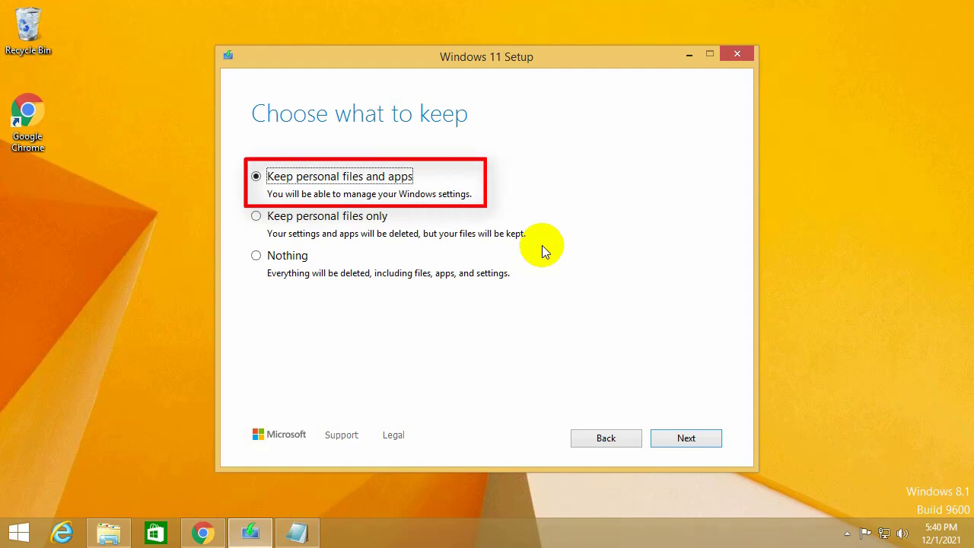
click(689, 441)
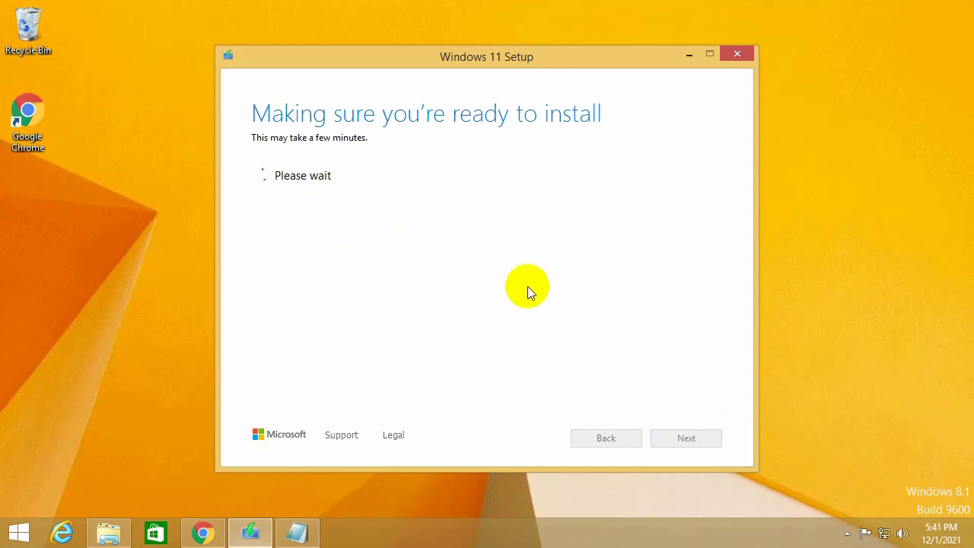
click(699, 444)
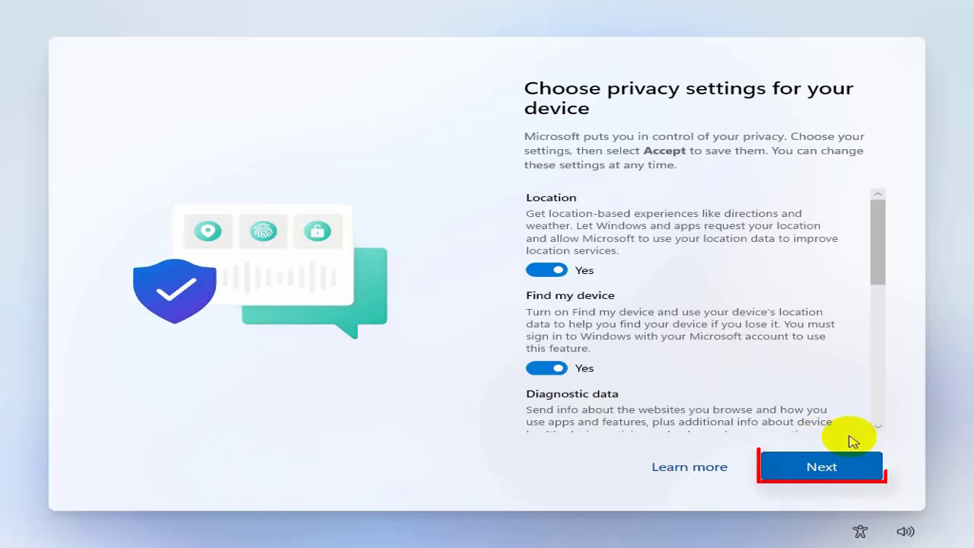
Accept the default device privacy settings to complete the Windows 11 first-run setup.
click(844, 468)
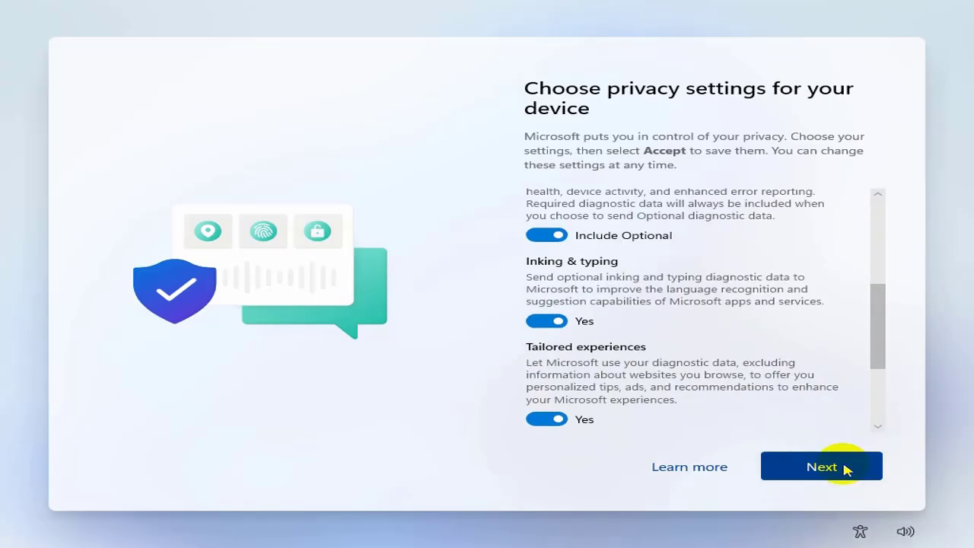
click(845, 468)
click(845, 468)
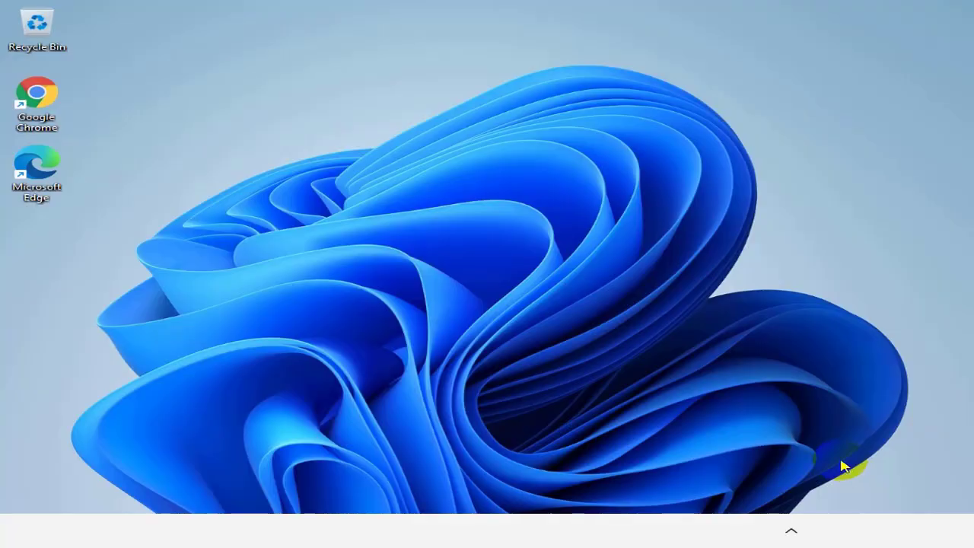
Download the available updates from Windows Update in Settings, dismissing the display driver notification and closing Settings when done.
key(super)
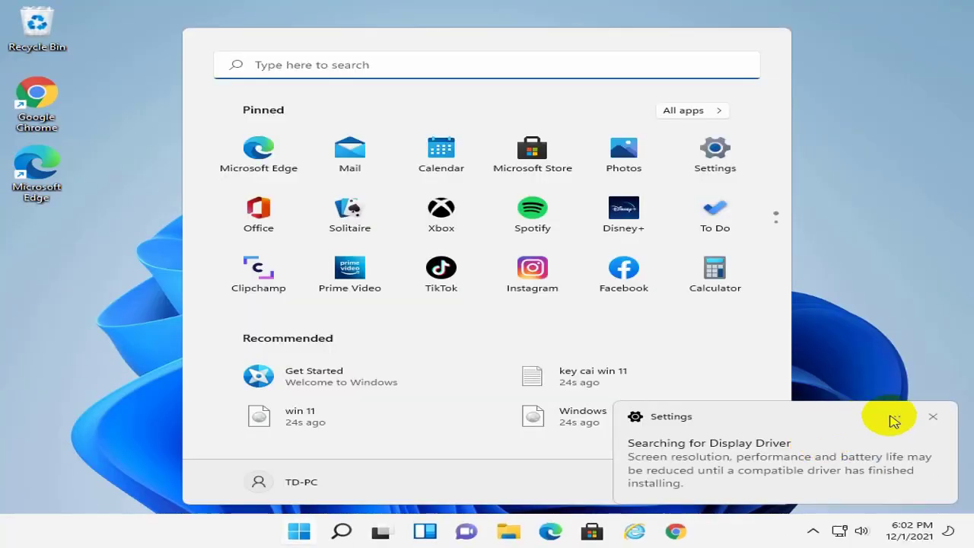
click(933, 419)
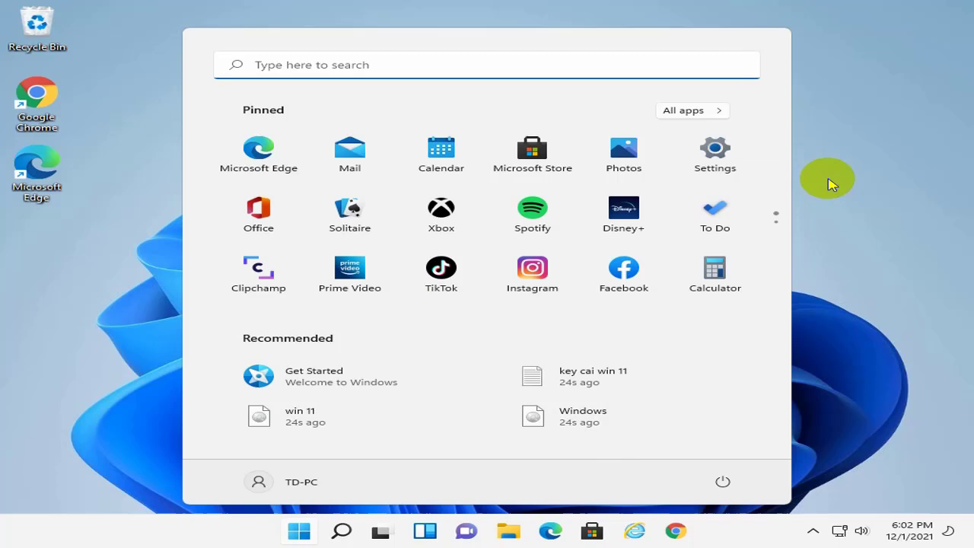
click(720, 166)
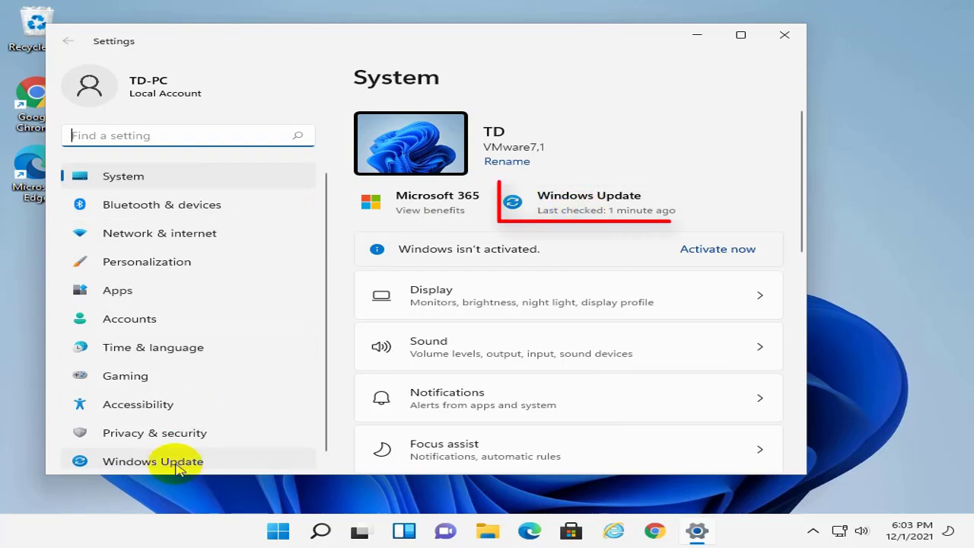
click(609, 199)
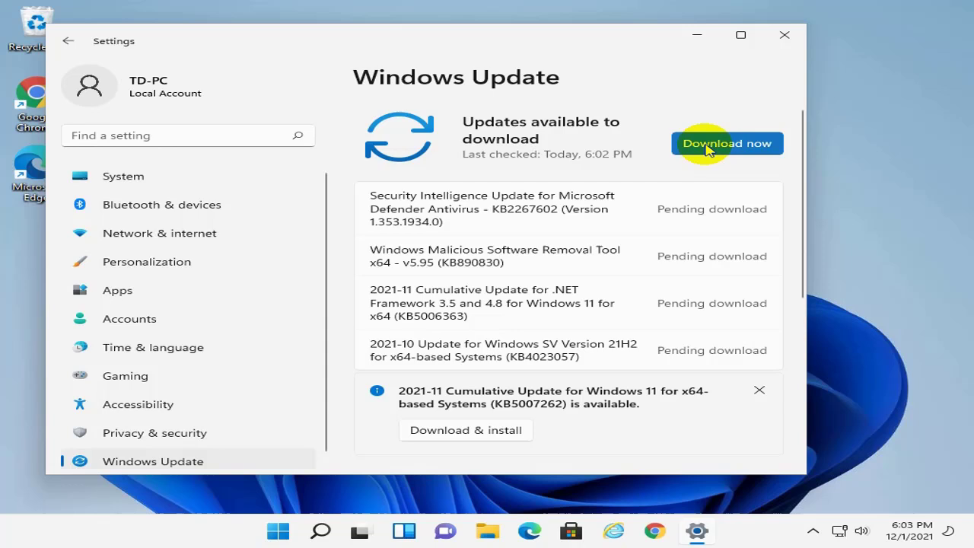
click(704, 147)
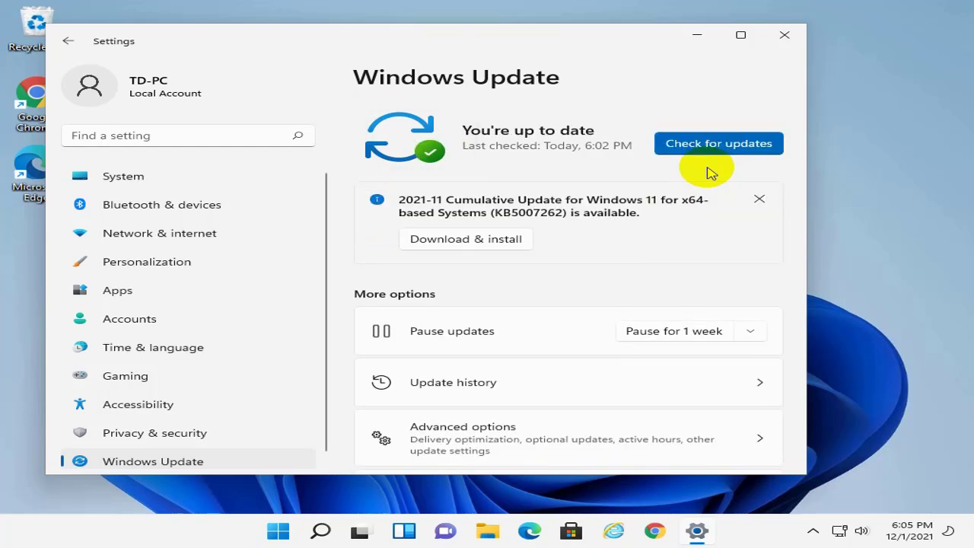
click(785, 38)
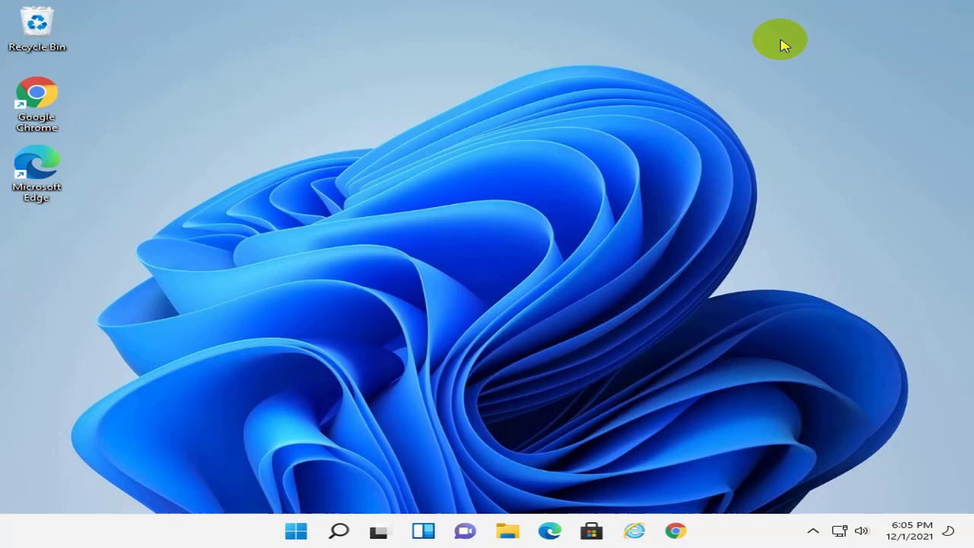